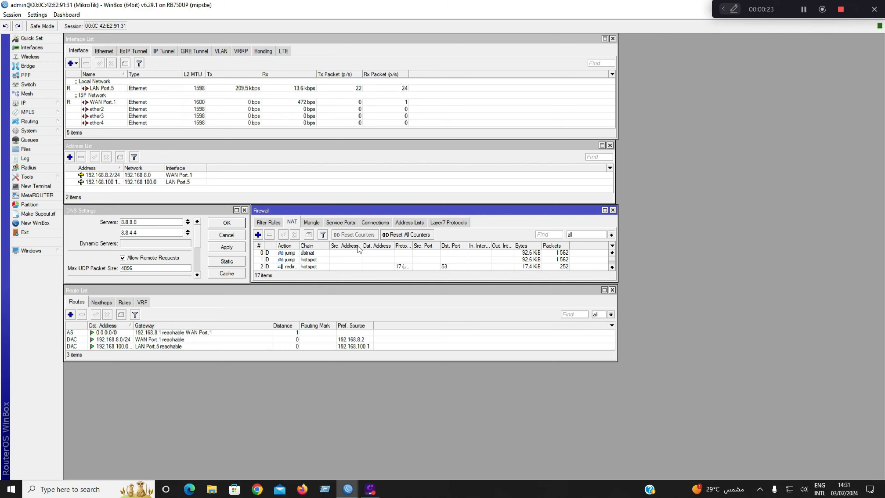
Step: Look through the Hotspot server list, server profiles and user profiles, and close the Hotspot settings
click(45, 105)
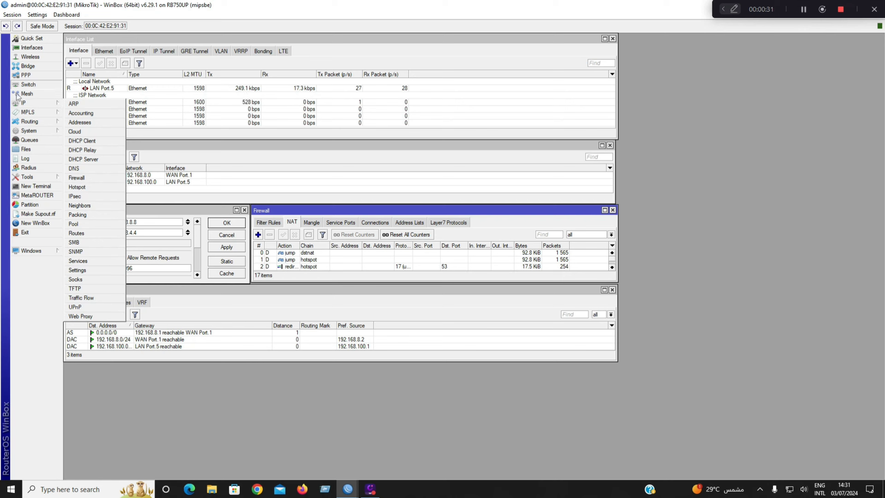
click(33, 102)
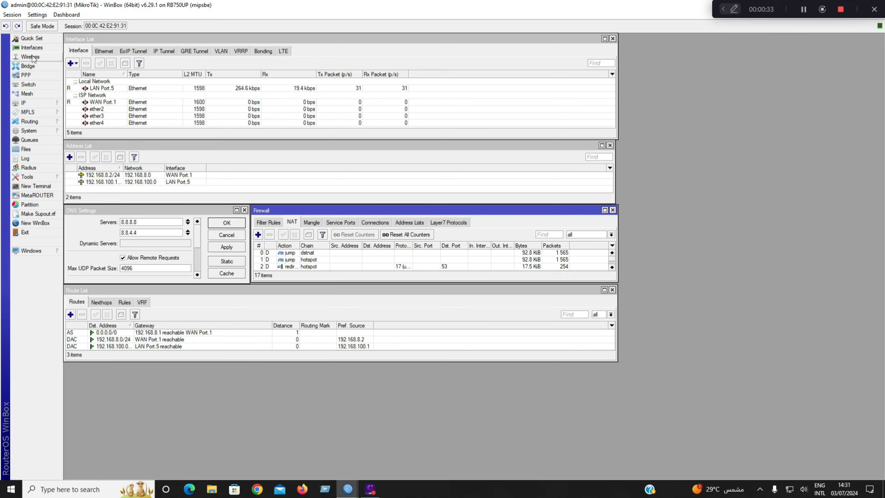
click(42, 103)
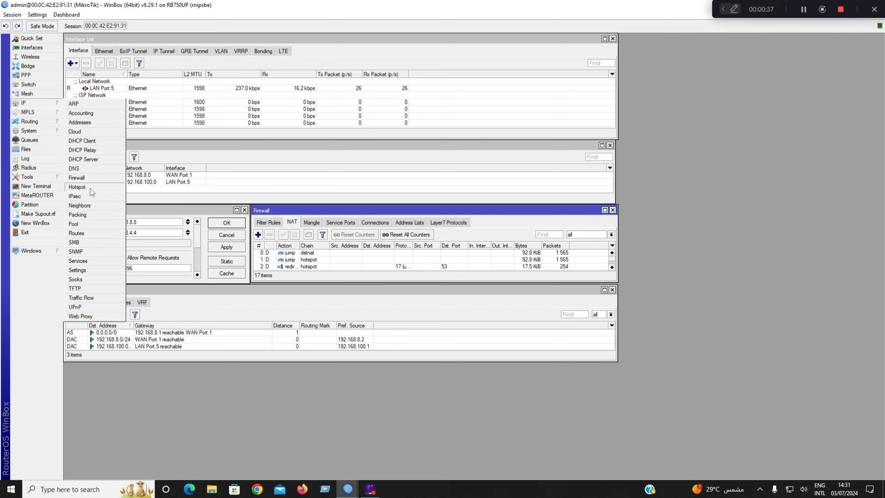
click(80, 187)
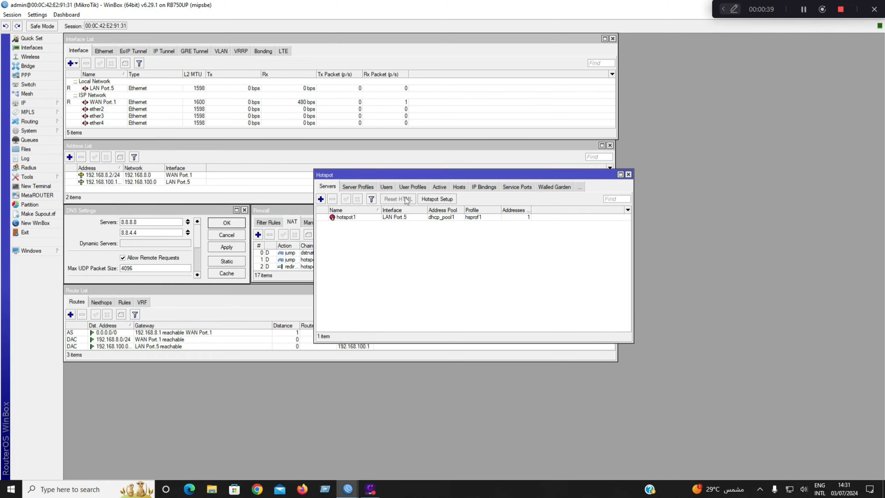
drag(404, 176, 467, 247)
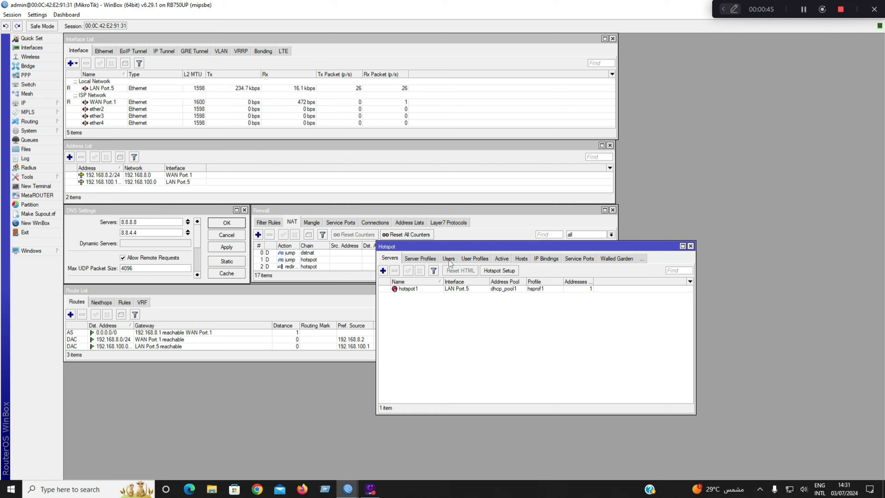
click(429, 260)
click(474, 258)
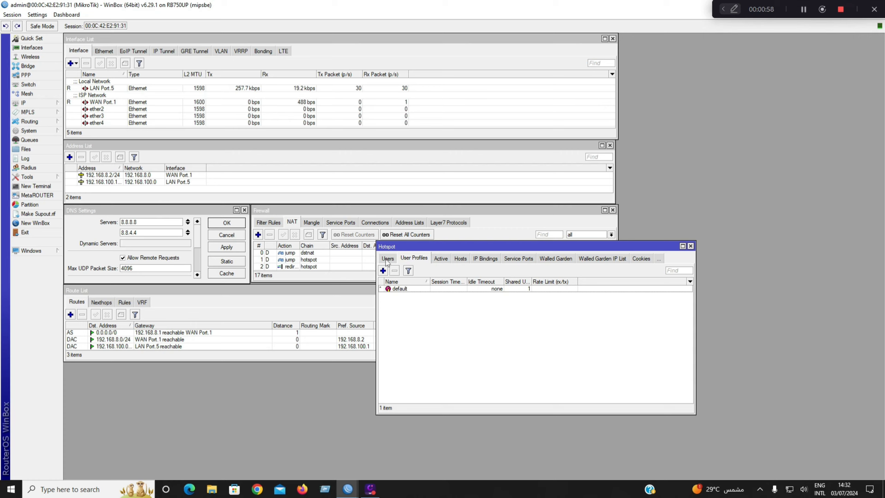
click(691, 245)
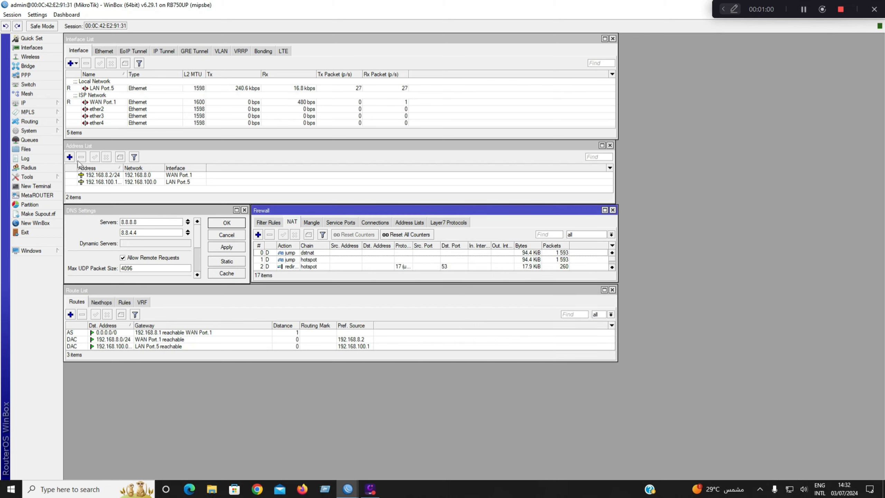
Step: Open the Hotspot settings and show the list of user profiles
click(42, 103)
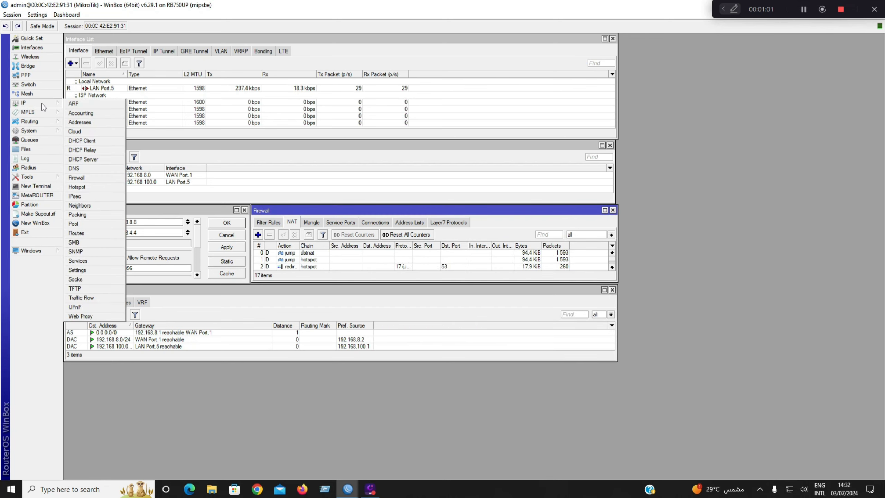
click(87, 190)
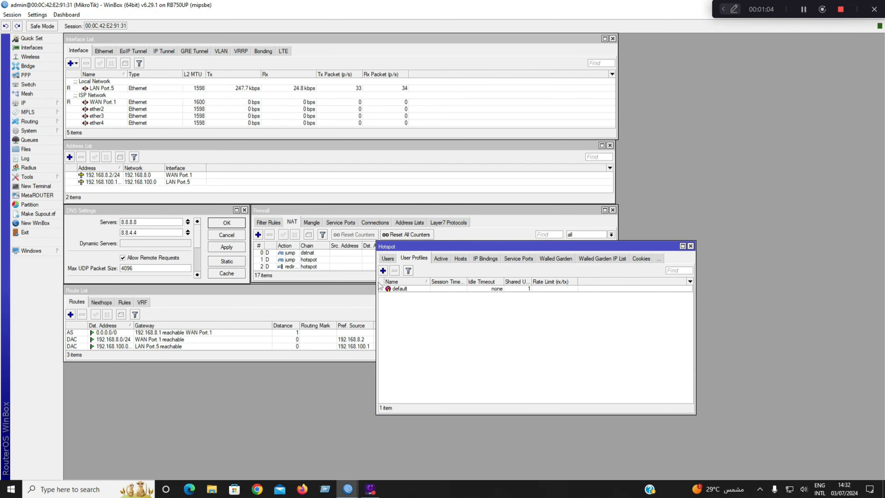
click(391, 261)
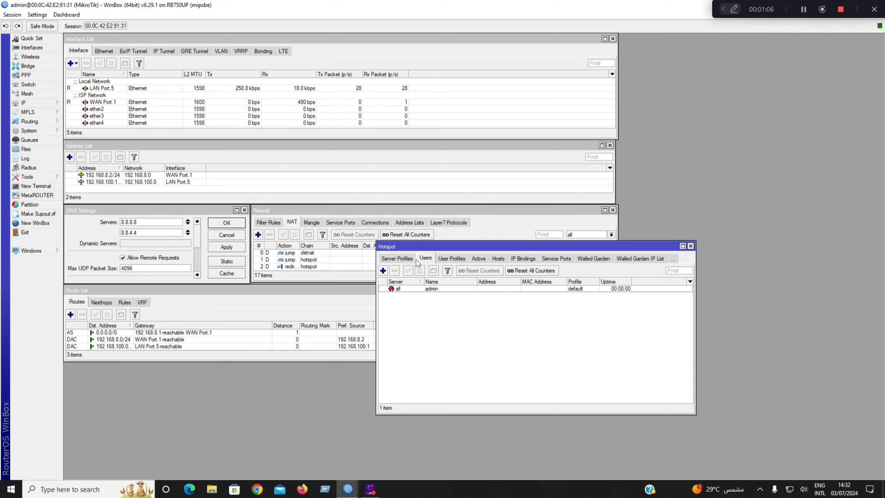
click(449, 259)
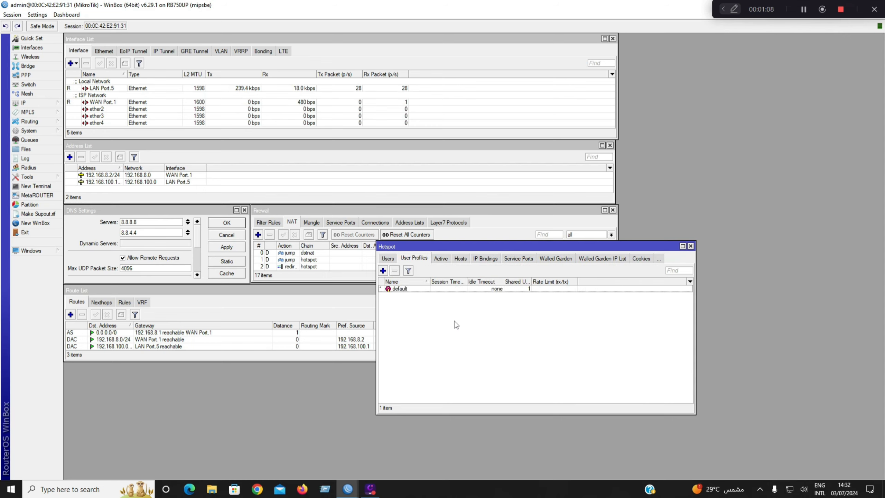
click(383, 271)
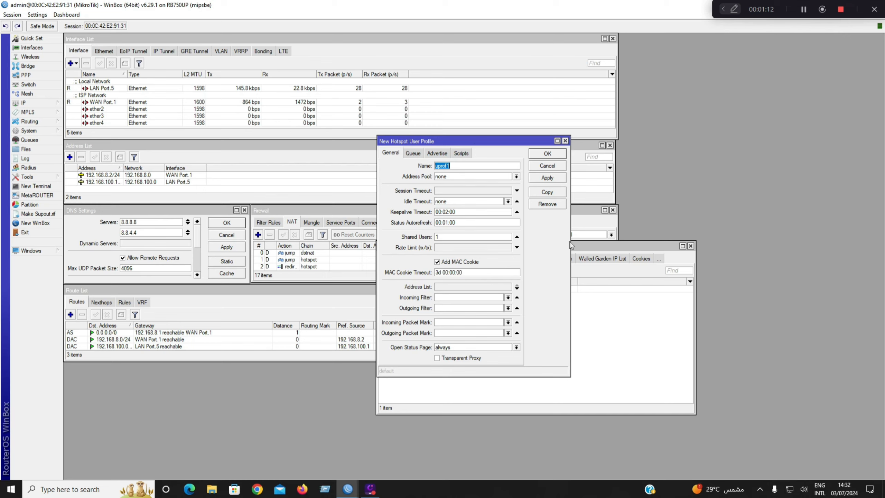
drag(585, 249, 507, 235)
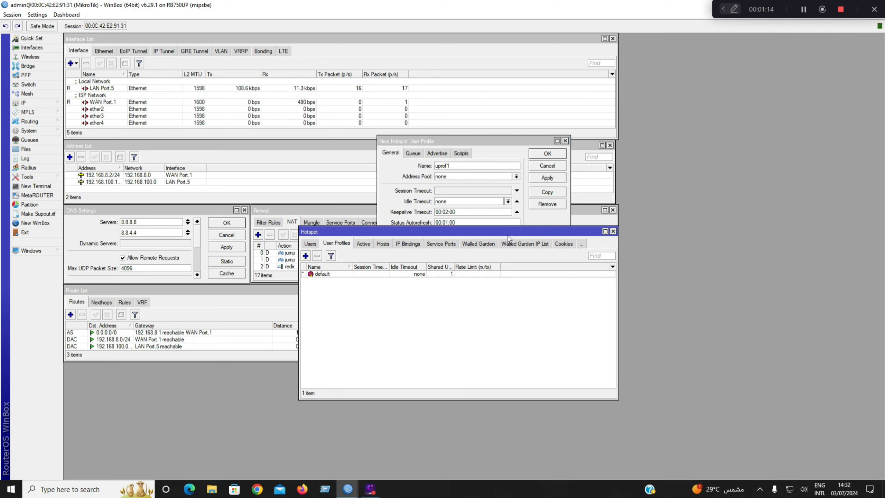
click(463, 146)
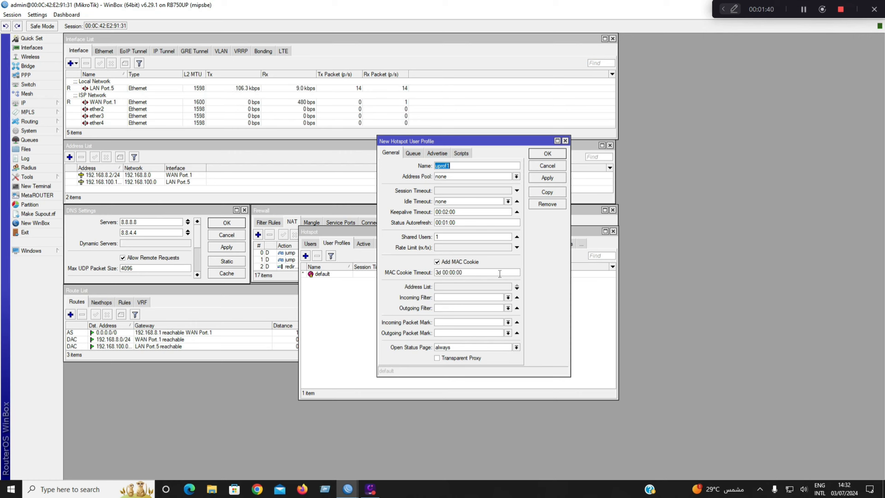
drag(464, 141, 674, 181)
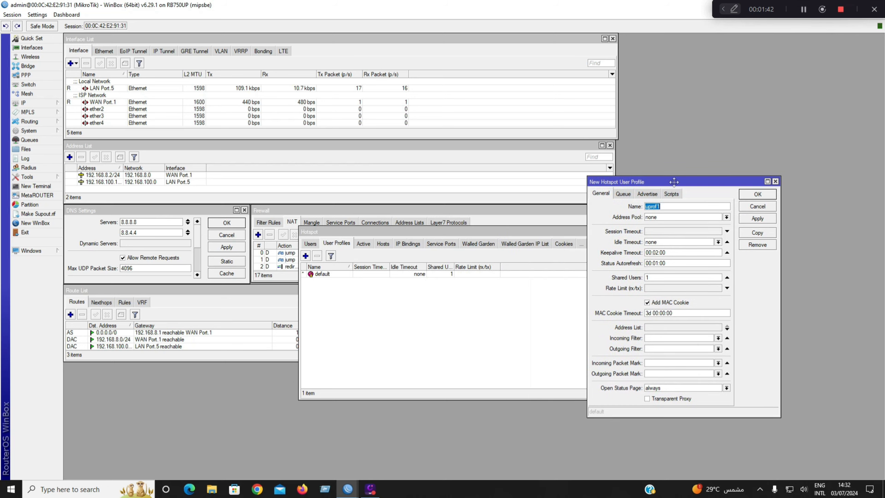
click(775, 181)
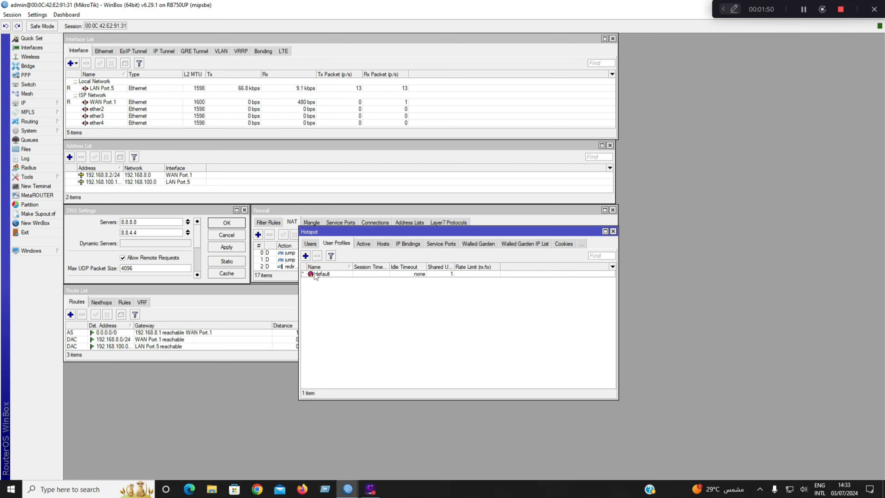
Step: Start a new Hotspot user profile named 10 Mbps and assign it the address pool dhcp_pool1
click(306, 256)
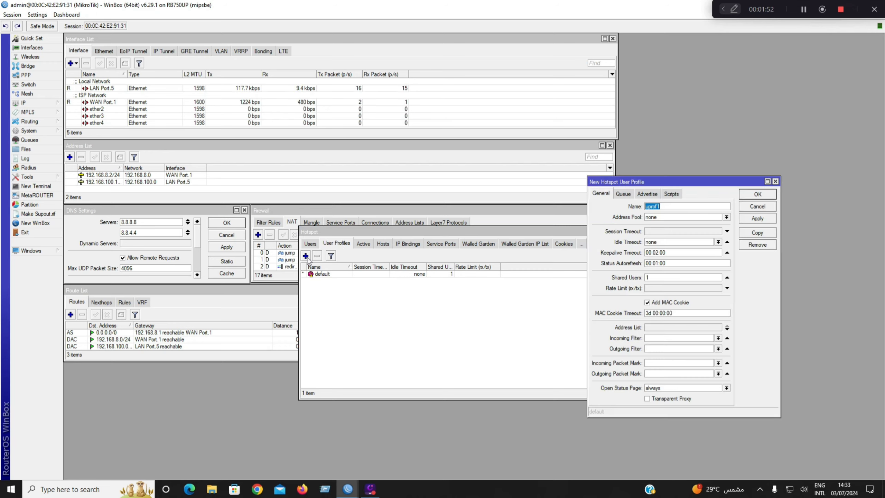
drag(693, 184, 517, 196)
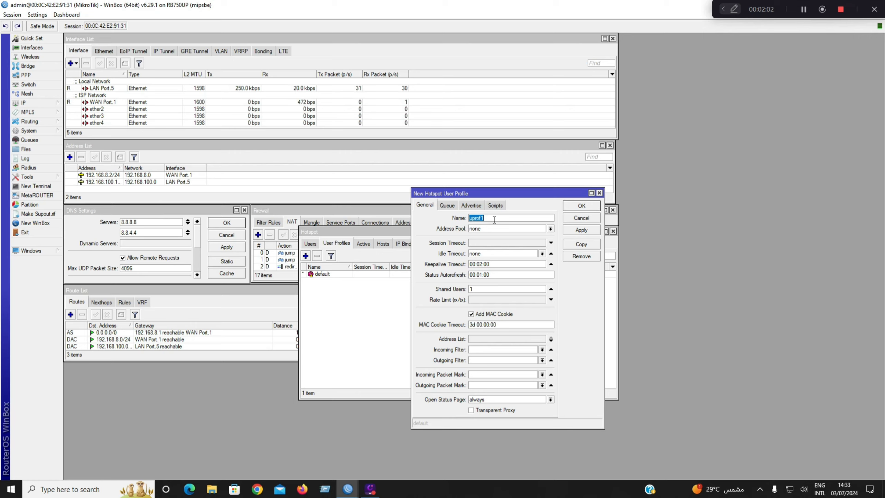
text(10)
text( Mbp)
text(c)
text(s)
key(ctrl+a)
click(550, 230)
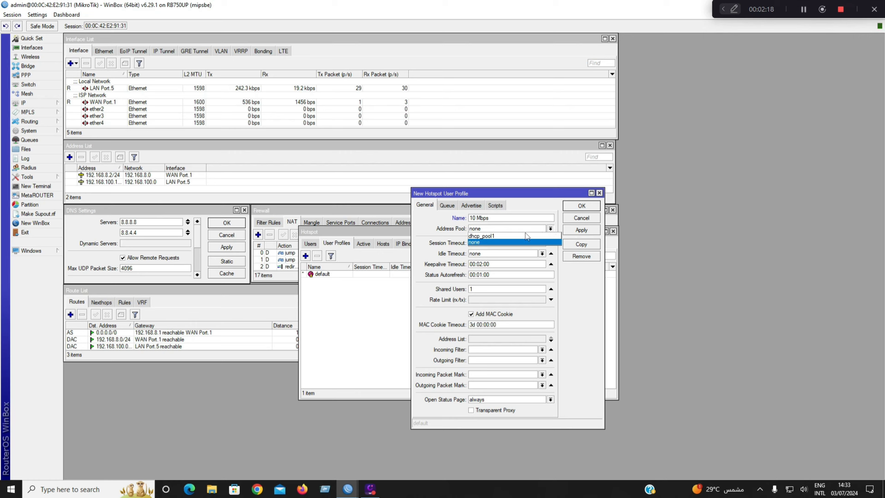
click(502, 237)
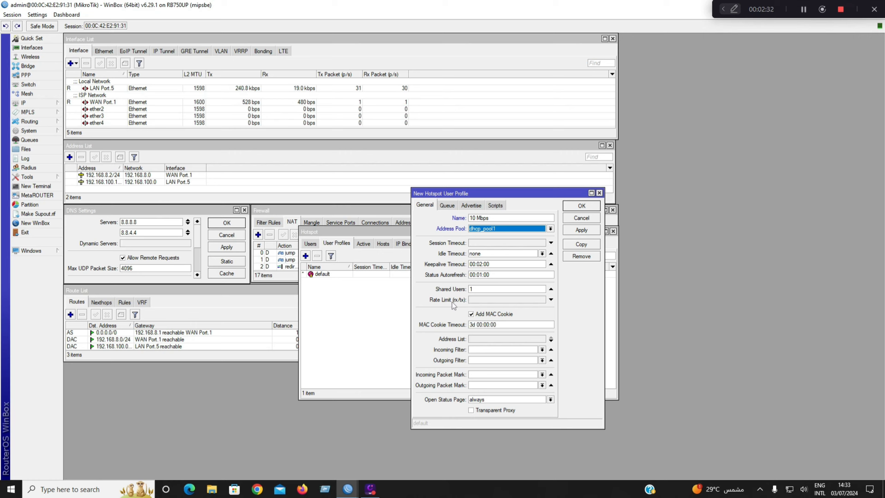
Step: Set the rate limit (rx/tx) of the 10 Mbps profile to 7M/10M, leaving Transparent Proxy off
click(488, 299)
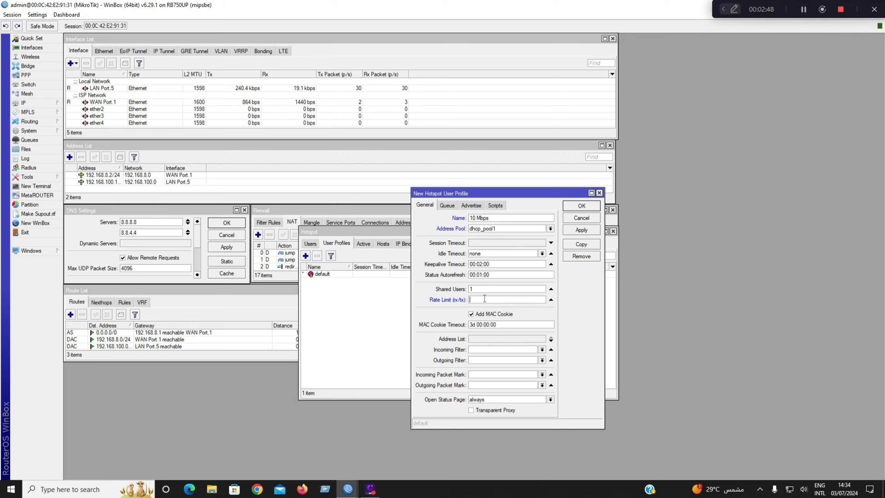
text(7)
text(M/10)
text(M)
click(472, 411)
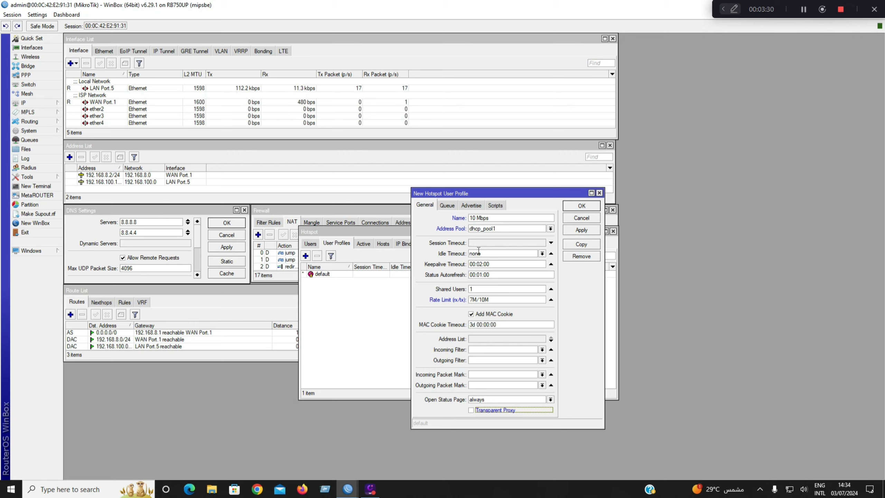
Step: Check the profile's queue, advertise and script options, then copy its name and apply the 10 Mbps profile
click(449, 207)
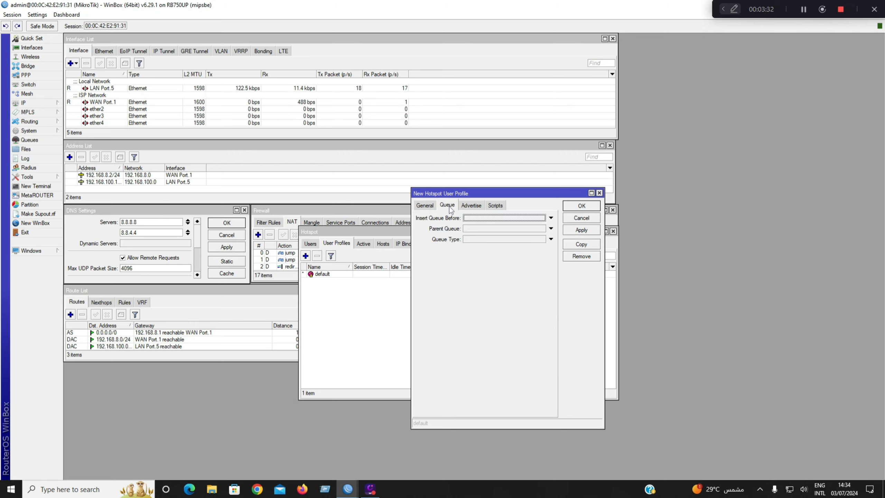
click(470, 206)
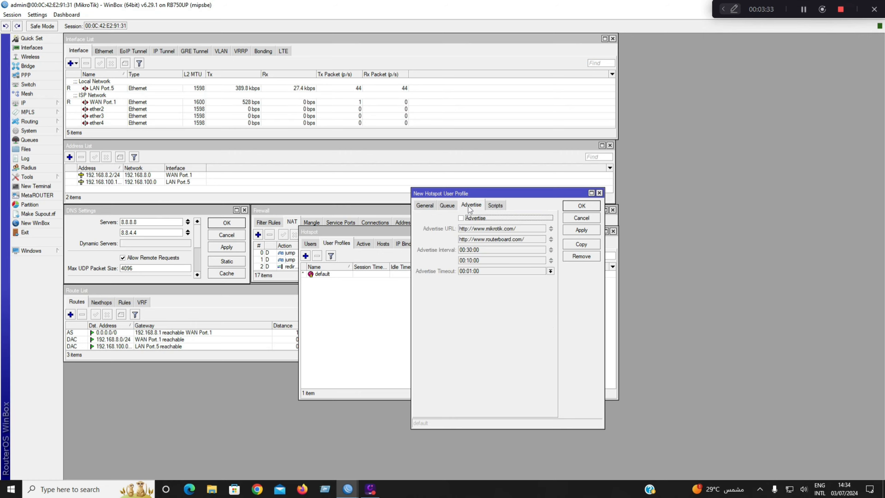
click(494, 206)
click(423, 205)
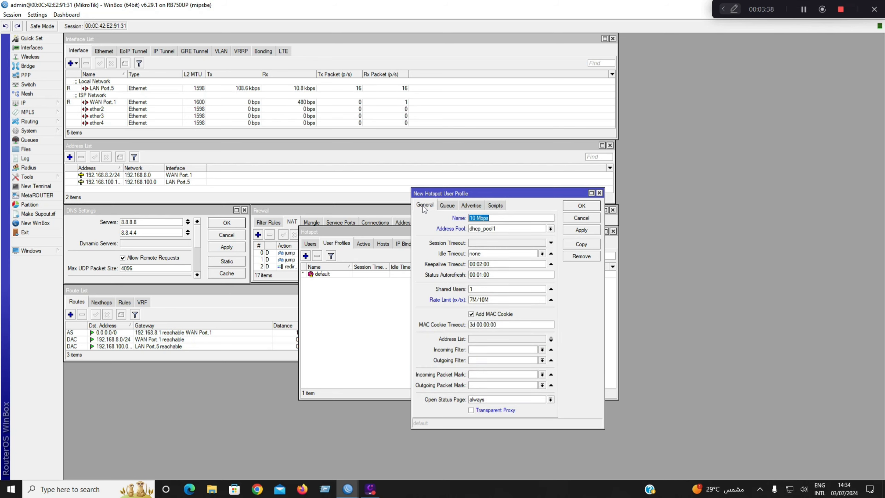
click(542, 289)
right_click(484, 218)
click(504, 236)
click(578, 230)
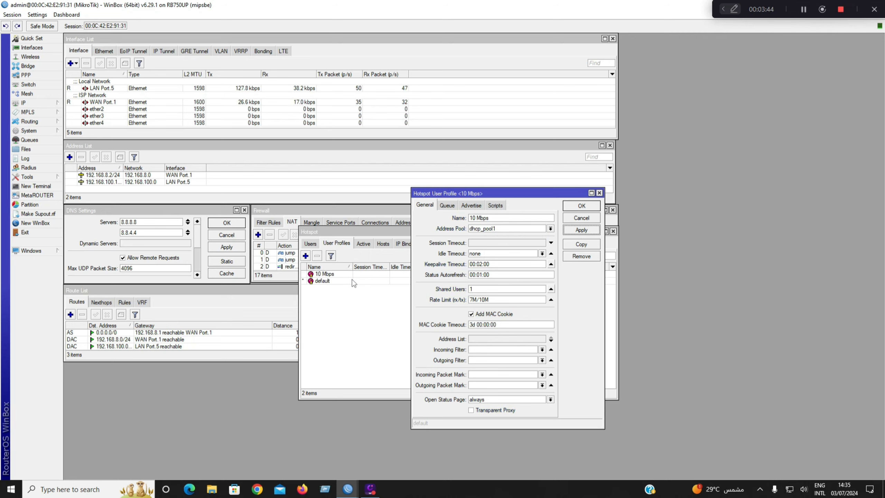
Step: Duplicate the 10 Mbps user profile, close the original, and name the copy 20 Mbps
click(581, 246)
click(527, 200)
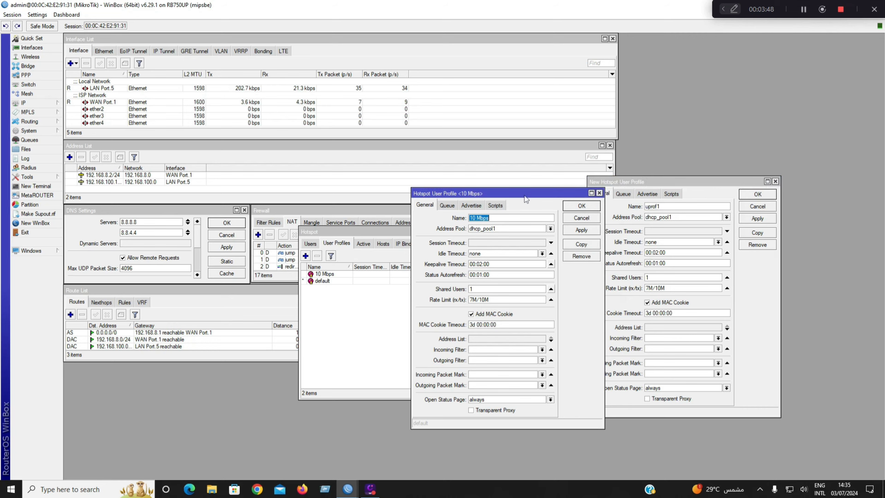
click(581, 206)
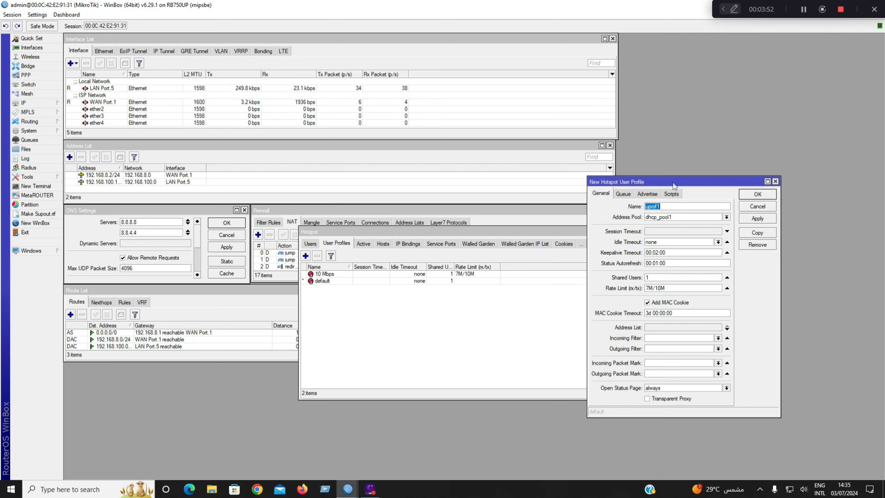
drag(669, 182, 545, 186)
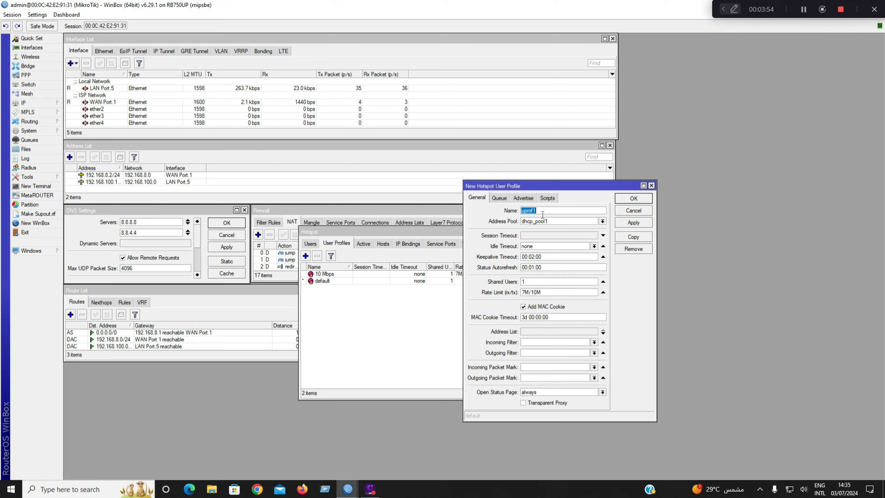
key(ctrl+v)
drag(528, 211, 521, 211)
text(20)
Step: Set the rate limit (rx/tx) of the 20 Mbps profile to 15M/21M and apply it
drag(525, 293, 521, 294)
text(15)
drag(538, 292, 534, 292)
text(25)
key(BackSpace)
text(1)
click(632, 223)
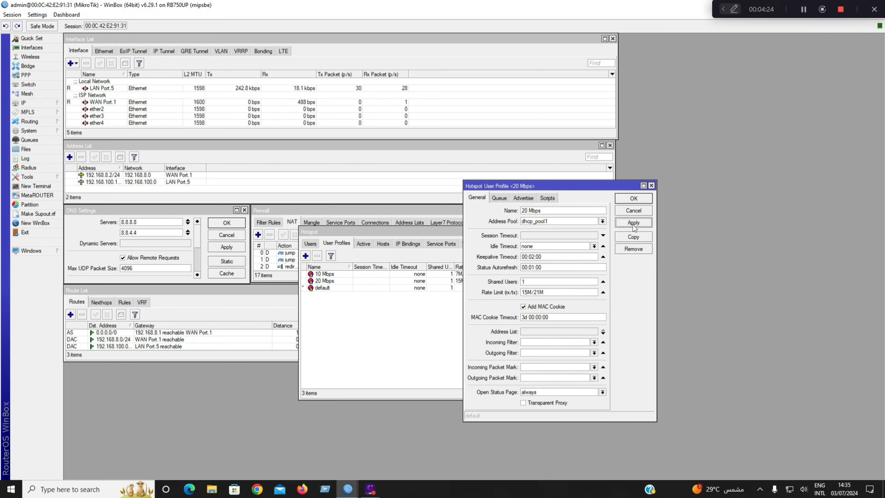
Step: Duplicate the 20 Mbps user profile, close the original, and name the copy 30 Mbps
click(632, 237)
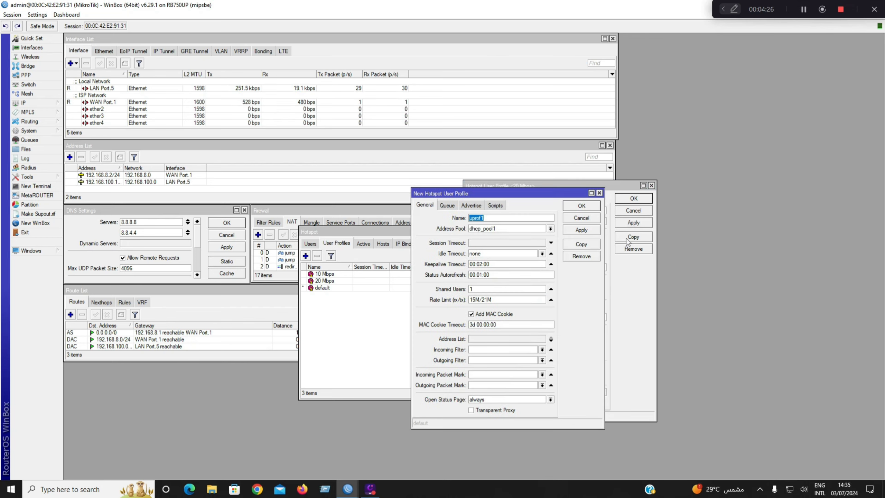
click(634, 199)
drag(507, 194, 597, 191)
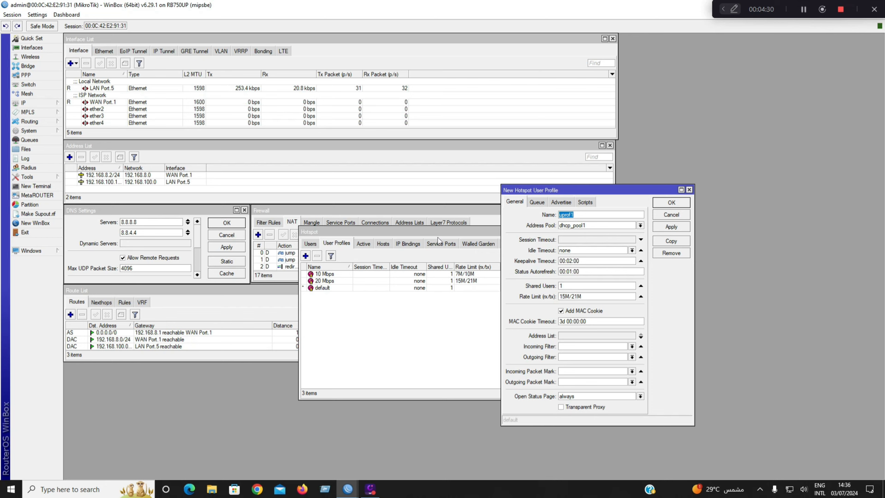
drag(441, 234, 324, 219)
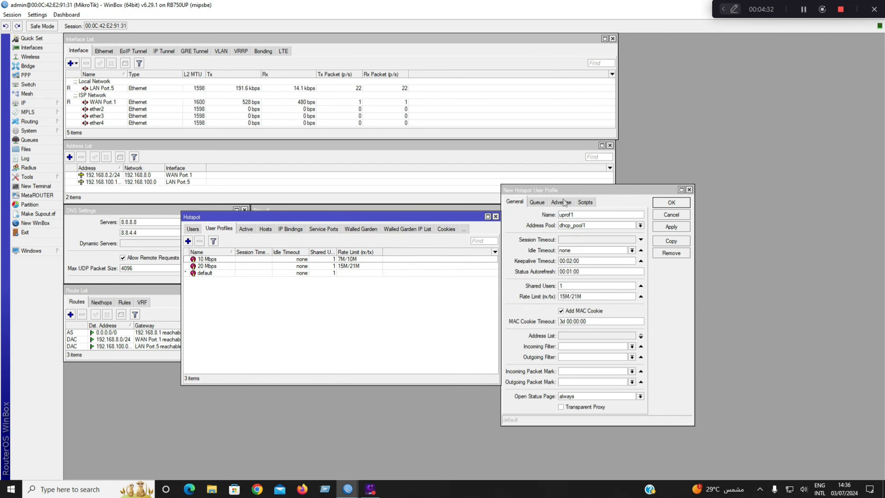
drag(565, 191, 599, 189)
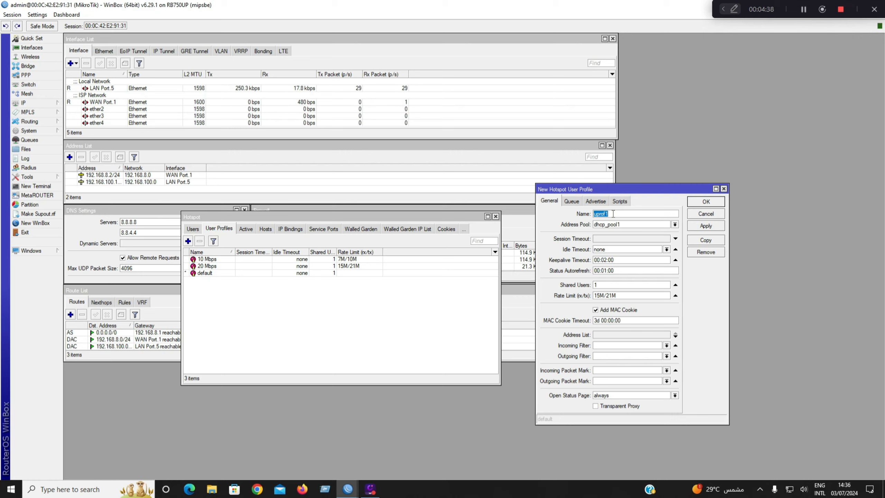
text(10 Mbps)
drag(601, 214, 595, 215)
text(30)
Step: Set the rate limit (rx/tx) of the 30 Mbps profile to 25M/30M and save it
drag(600, 296, 591, 299)
text(25)
drag(612, 296, 607, 296)
text(30)
click(700, 227)
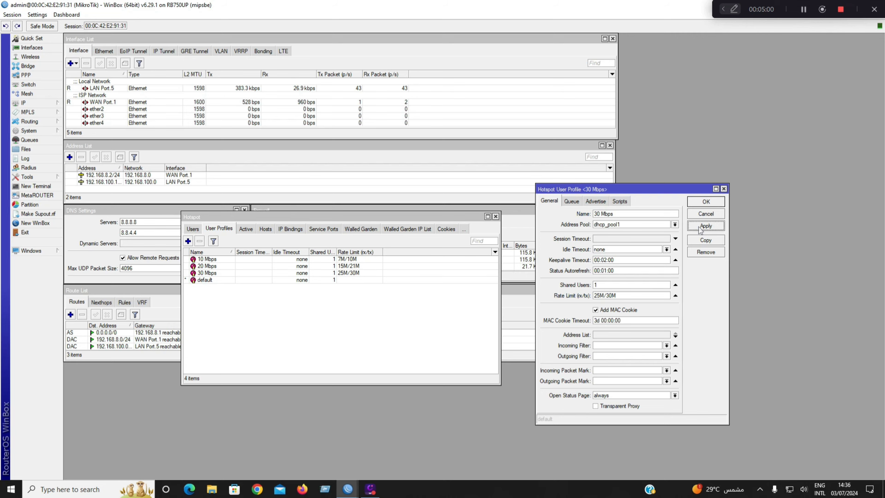
click(706, 202)
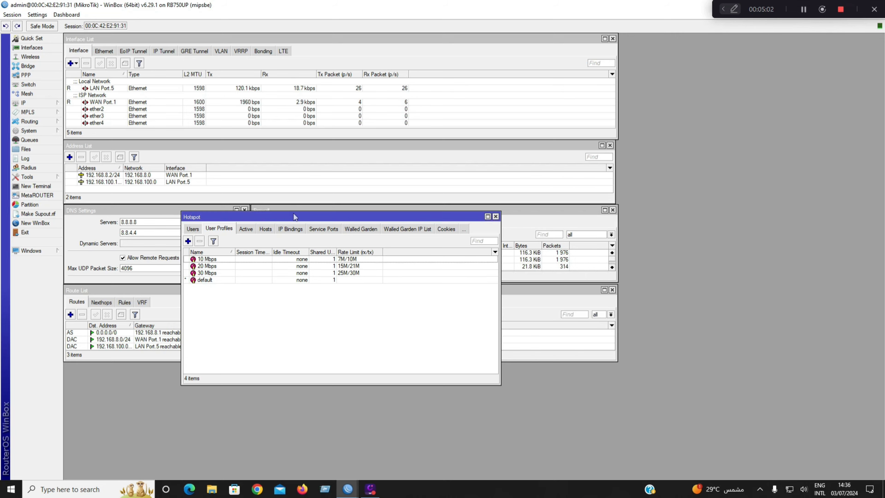
drag(294, 216, 557, 225)
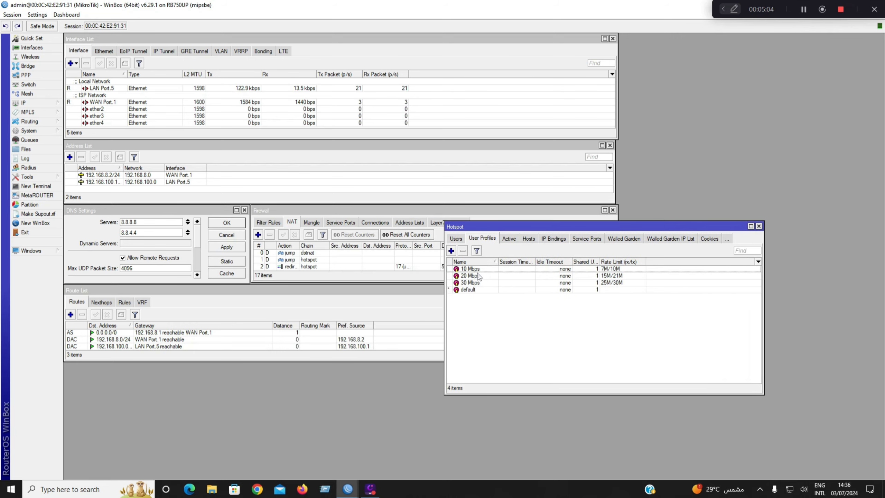